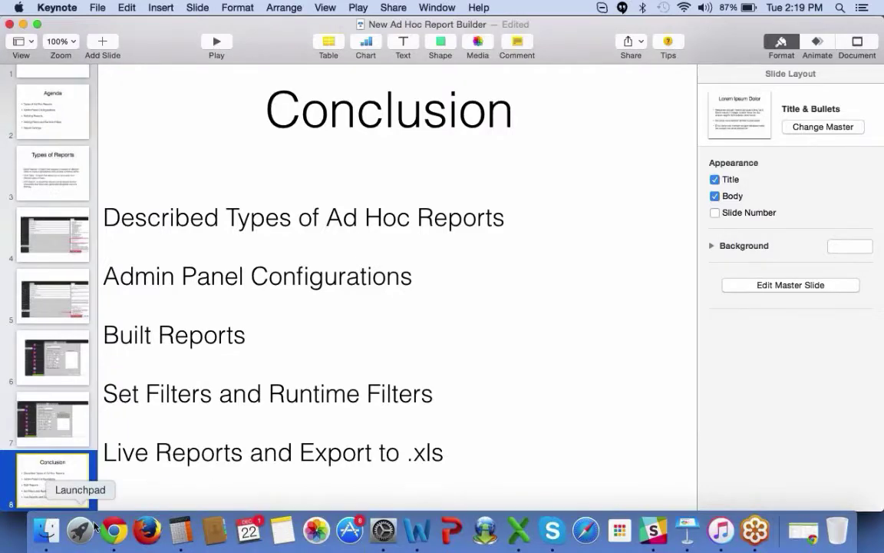
# Switch to the Fluxx site in Chrome and start a new ad hoc report based on Grant Request.
pyautogui.click(80, 529)
pyautogui.click(113, 530)
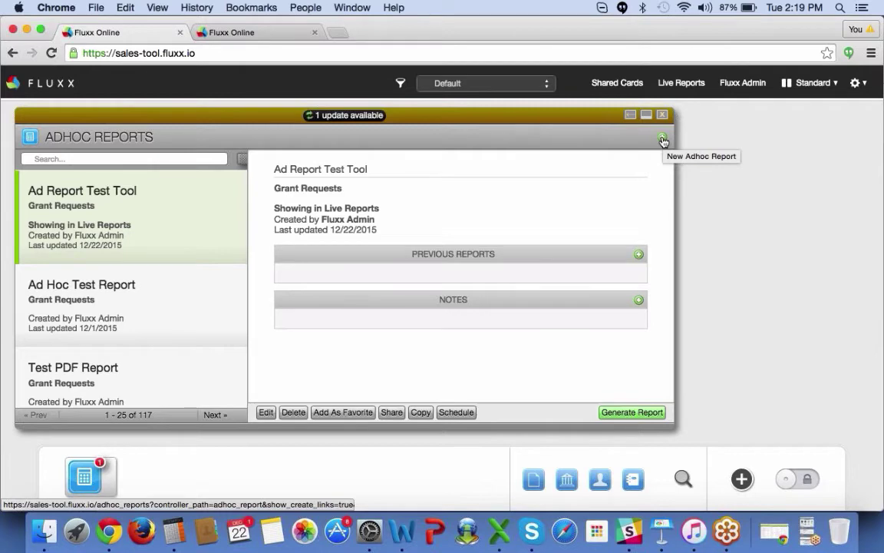
pyautogui.click(663, 141)
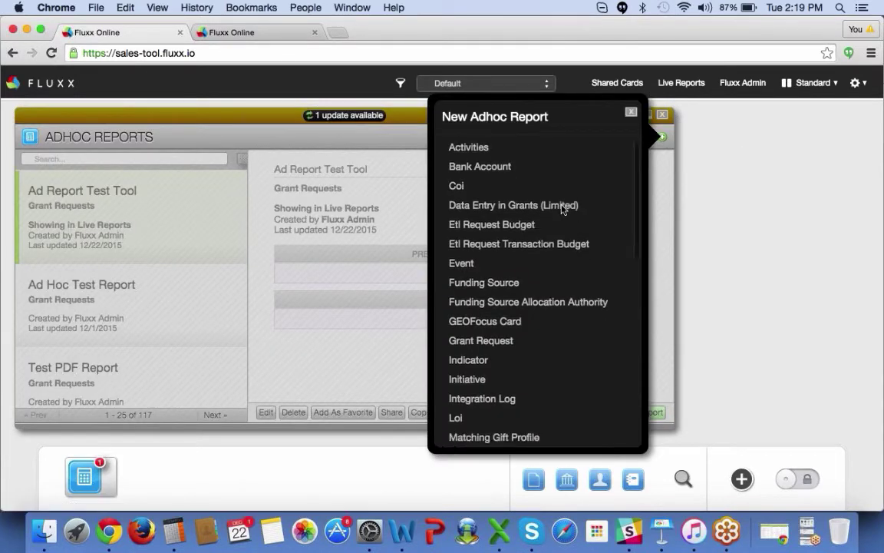
pyautogui.scroll(-1, 491, 335)
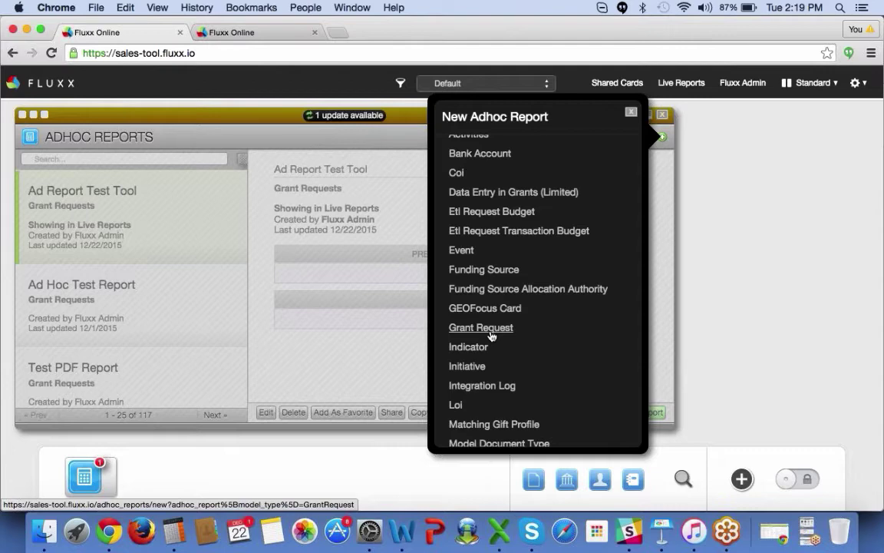
pyautogui.click(490, 332)
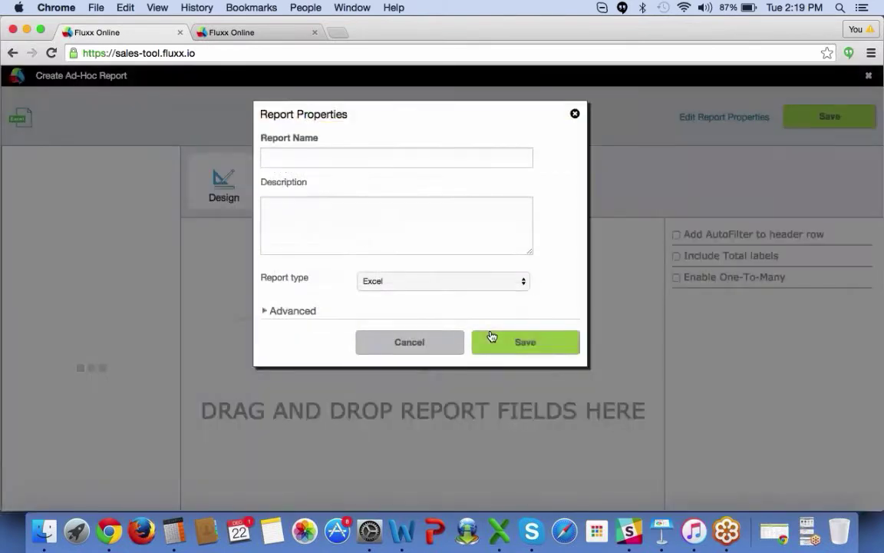
# Name the report "Testing Rerport", keep Excel as its report type, and save the report properties.
pyautogui.click(399, 156)
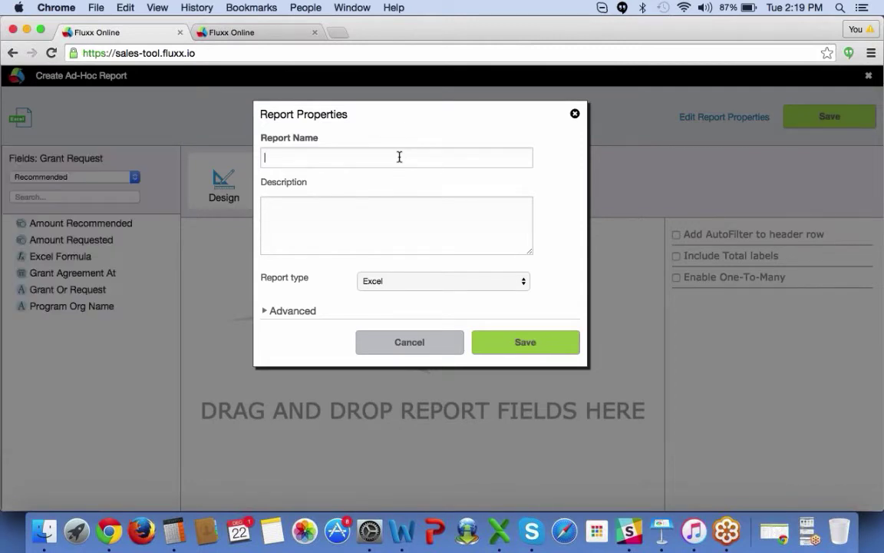
pyautogui.write('Testing Rerport')
pyautogui.click(482, 285)
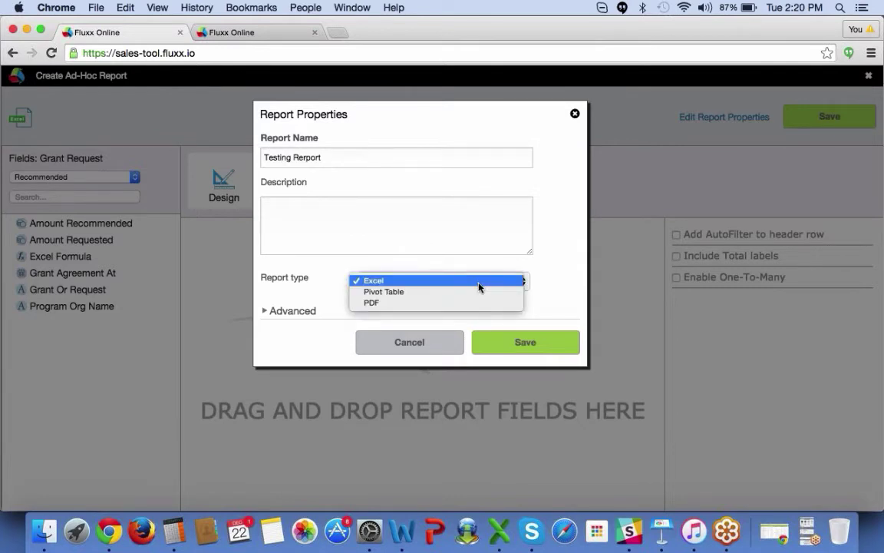
pyautogui.click(395, 282)
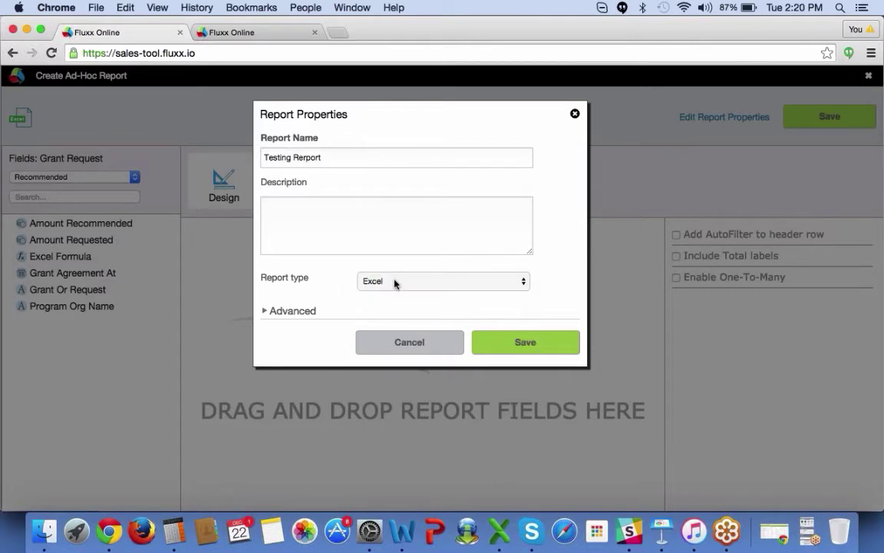
pyautogui.click(274, 313)
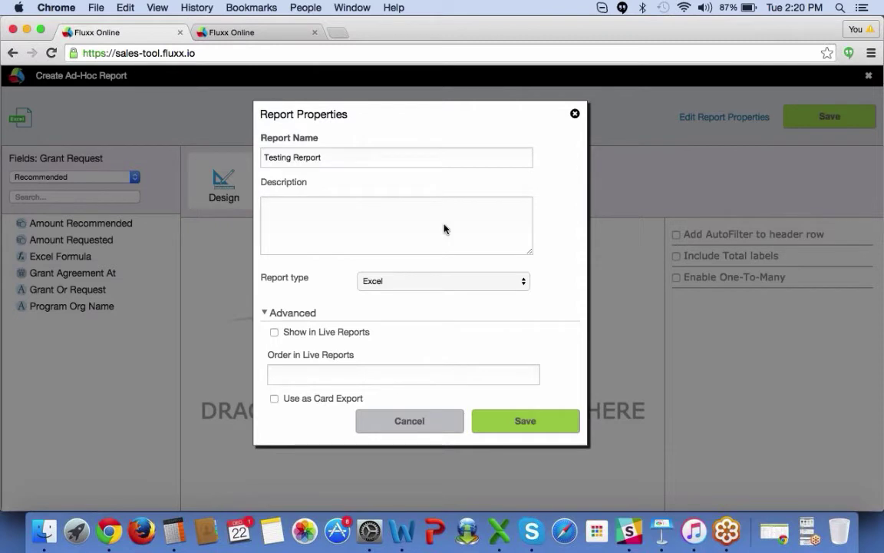
pyautogui.click(539, 416)
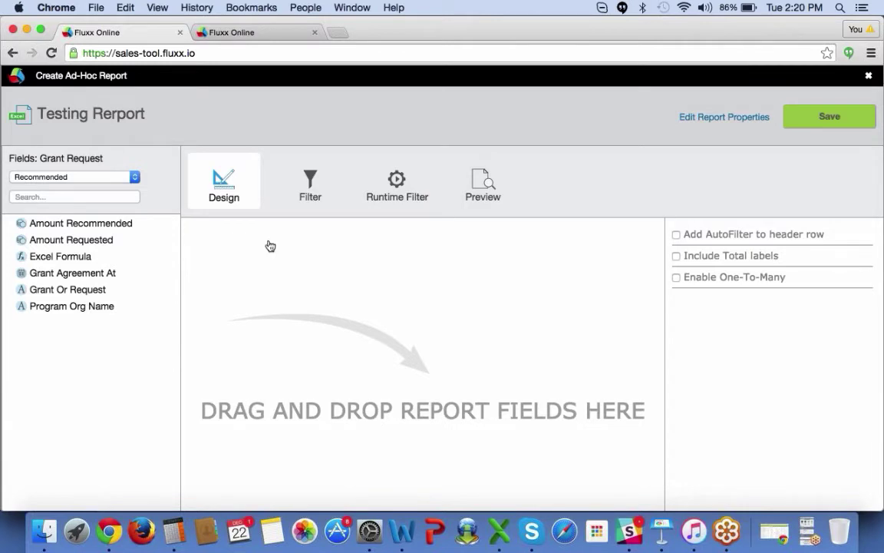
# Add the fields Program Org Name, Grant Or Request, Amount Requested and Amount Recommended to the report design, in that order.
pyautogui.moveTo(92, 311)
pyautogui.moveTo(100, 313); pyautogui.dragTo(304, 254)
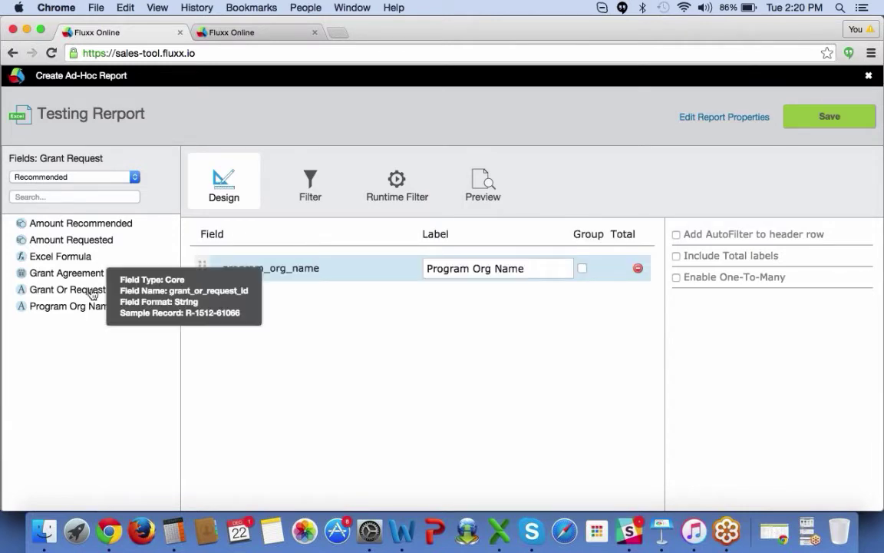
pyautogui.moveTo(92, 294); pyautogui.dragTo(291, 303)
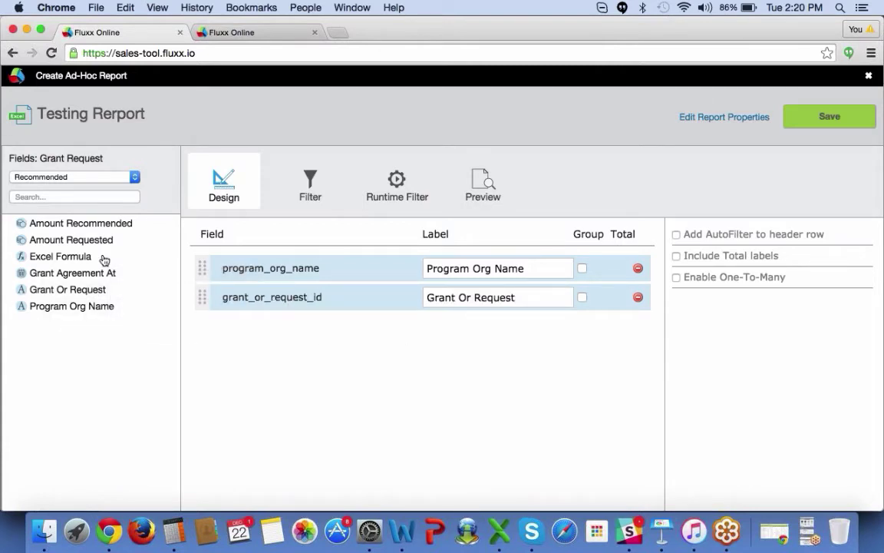
pyautogui.moveTo(109, 242)
pyautogui.moveTo(109, 243); pyautogui.dragTo(417, 343)
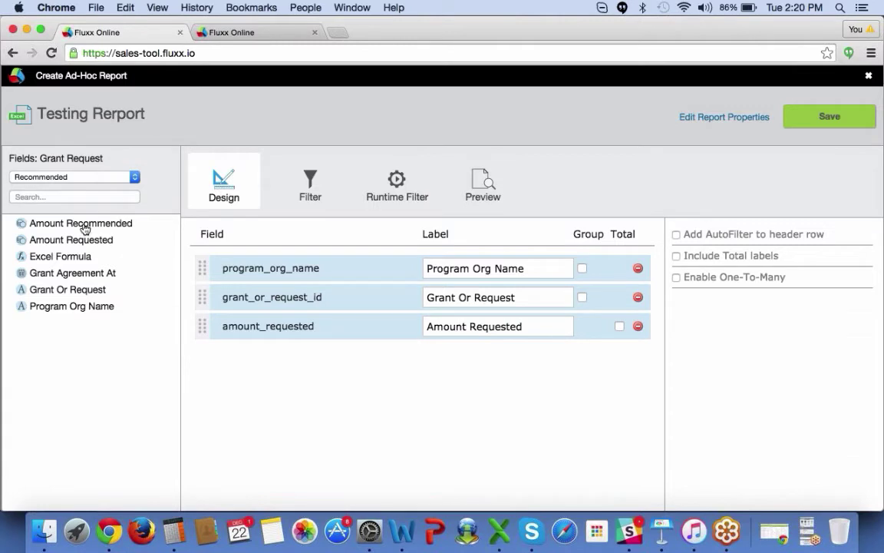
pyautogui.moveTo(91, 226); pyautogui.dragTo(356, 376)
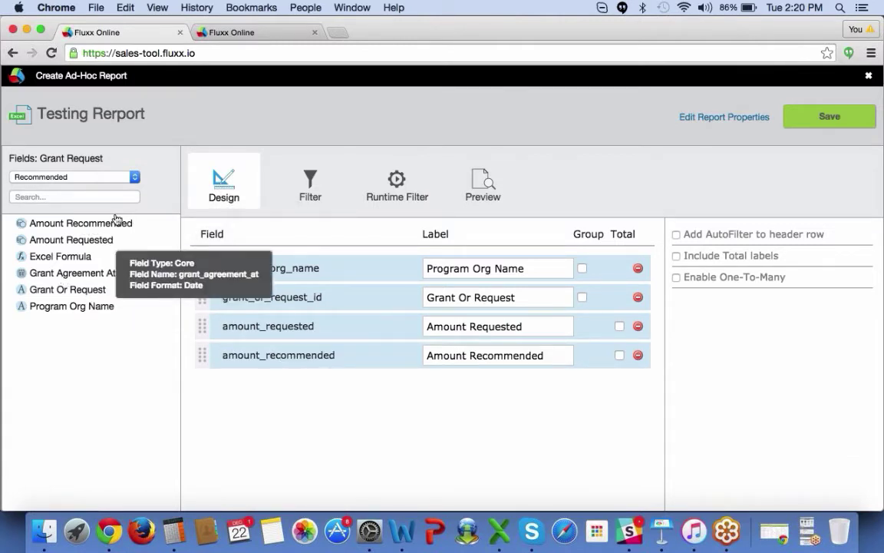
# Search all Grant Request fields for "created" and insert Created At between Grant Or Request and Amount Requested.
pyautogui.click(116, 177)
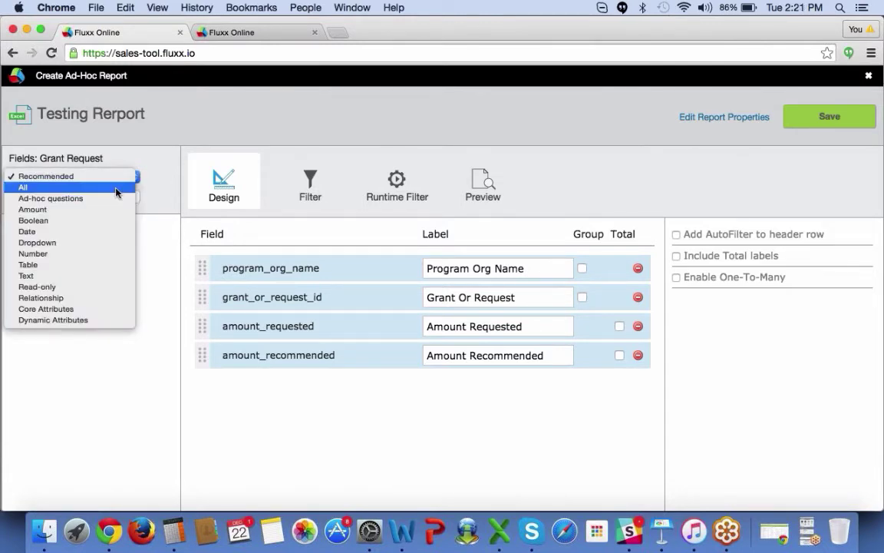
pyautogui.click(116, 188)
pyautogui.click(115, 192)
pyautogui.write('cr')
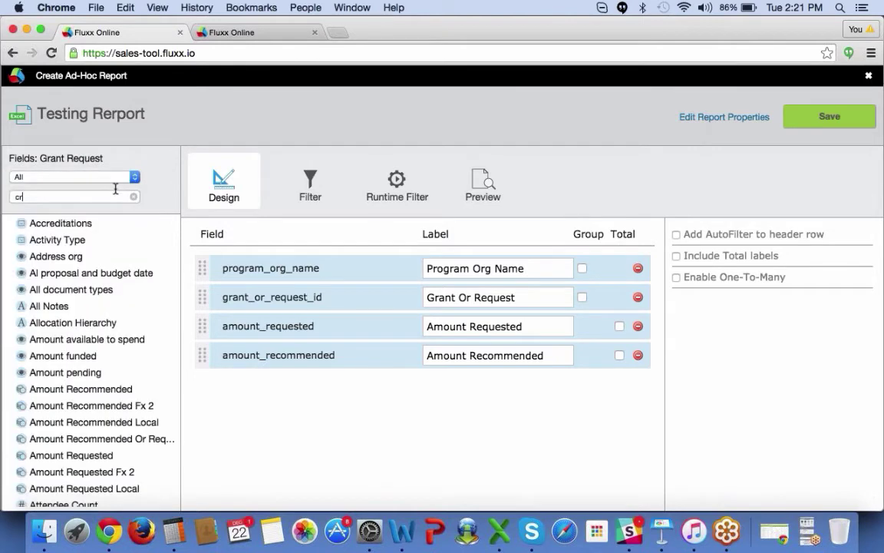
pyautogui.write('eated')
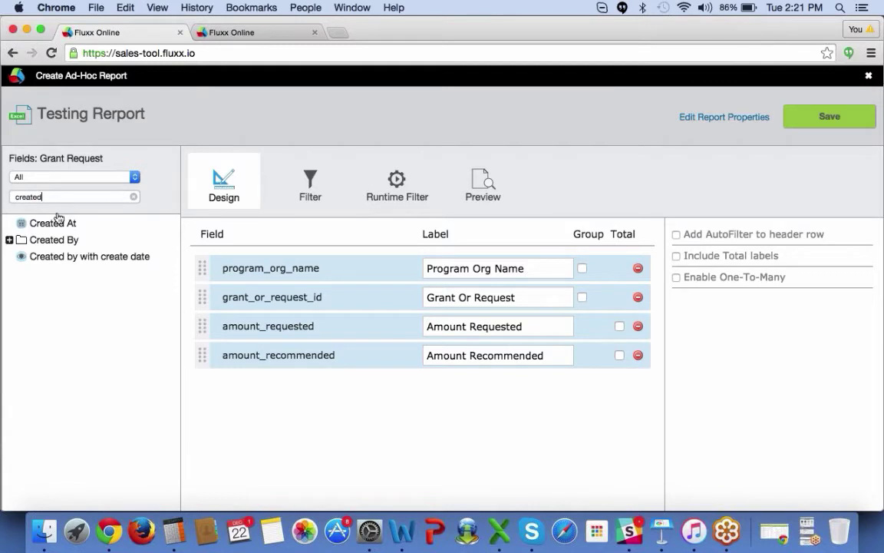
pyautogui.moveTo(49, 227)
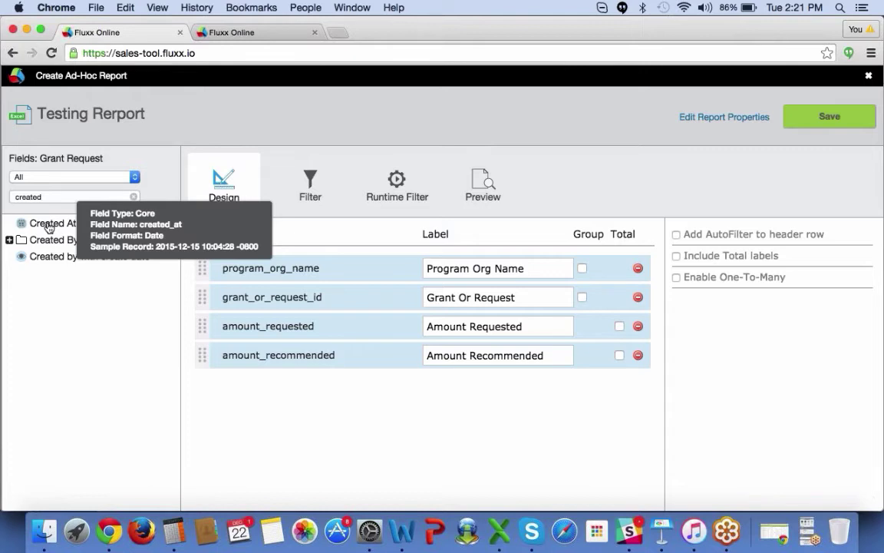
pyautogui.moveTo(48, 227); pyautogui.dragTo(377, 322)
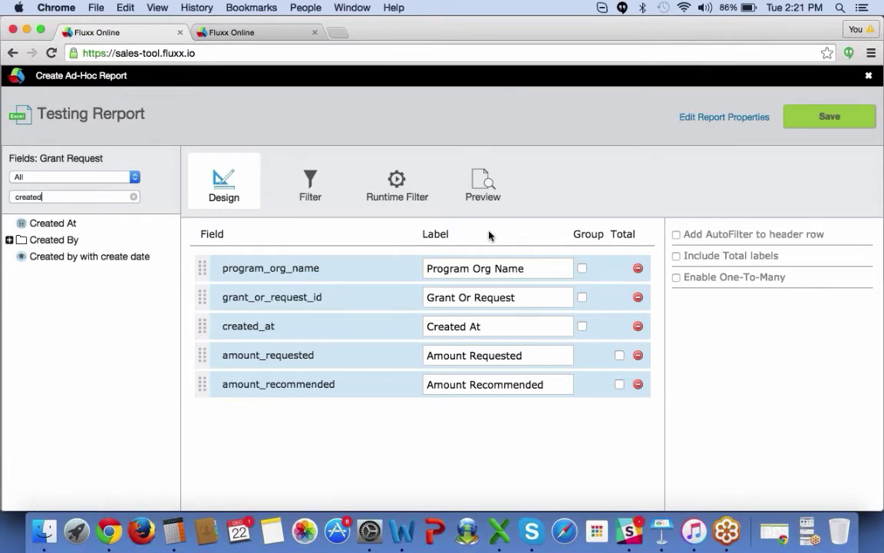
# Preview the report's records and examine the filter criteria available for the report.
pyautogui.click(483, 182)
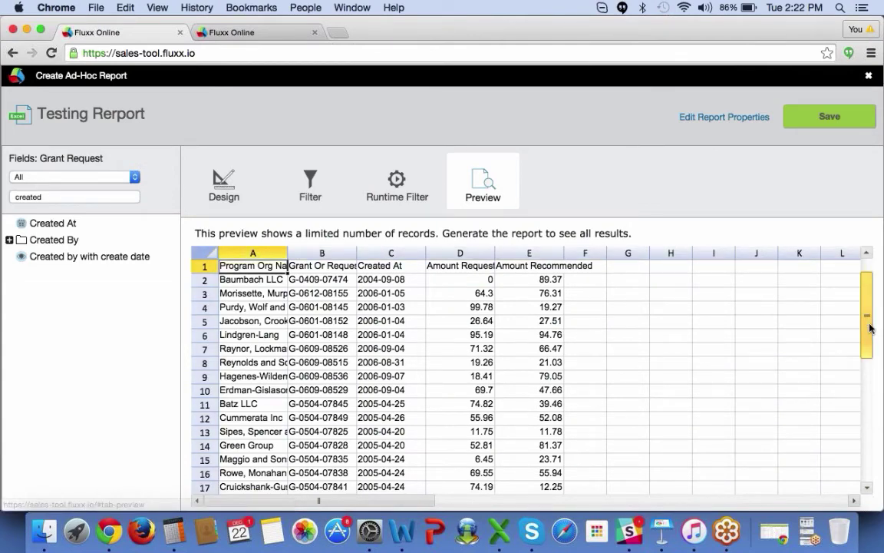
pyautogui.moveTo(871, 328); pyautogui.dragTo(872, 294)
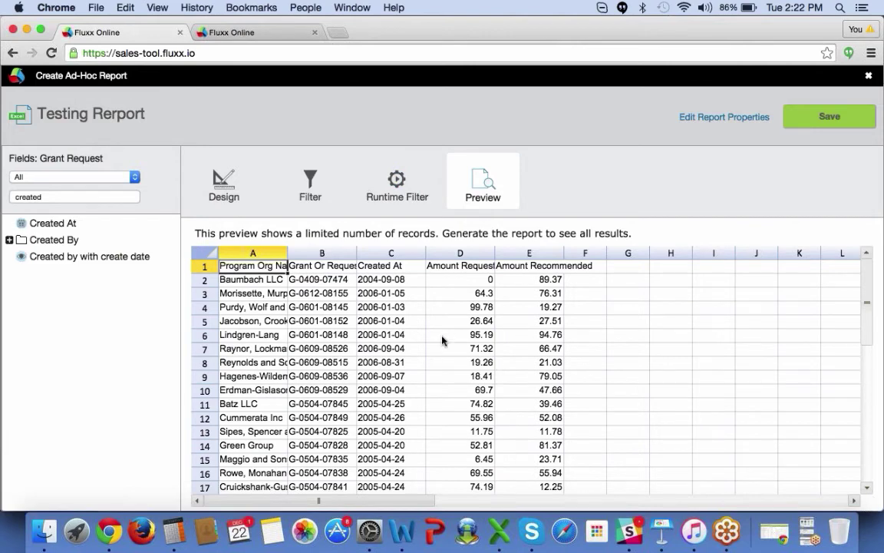
pyautogui.click(310, 181)
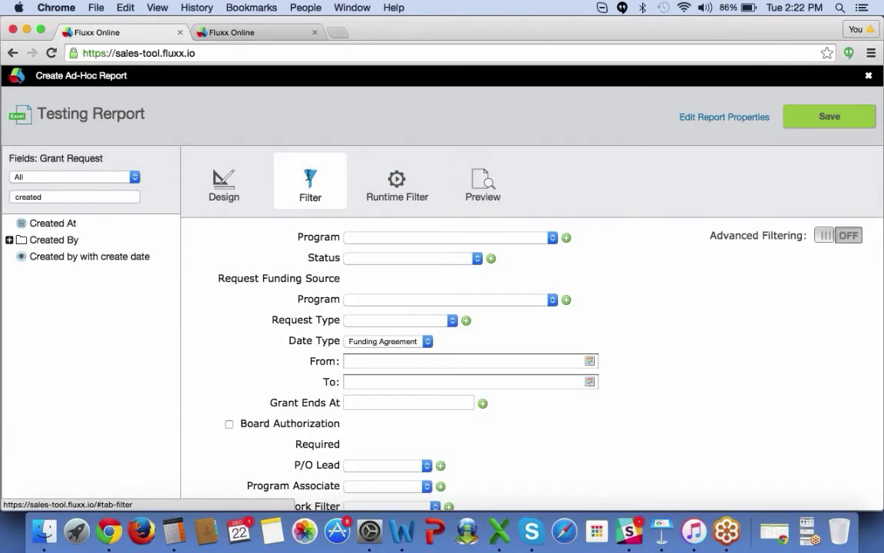
pyautogui.click(483, 181)
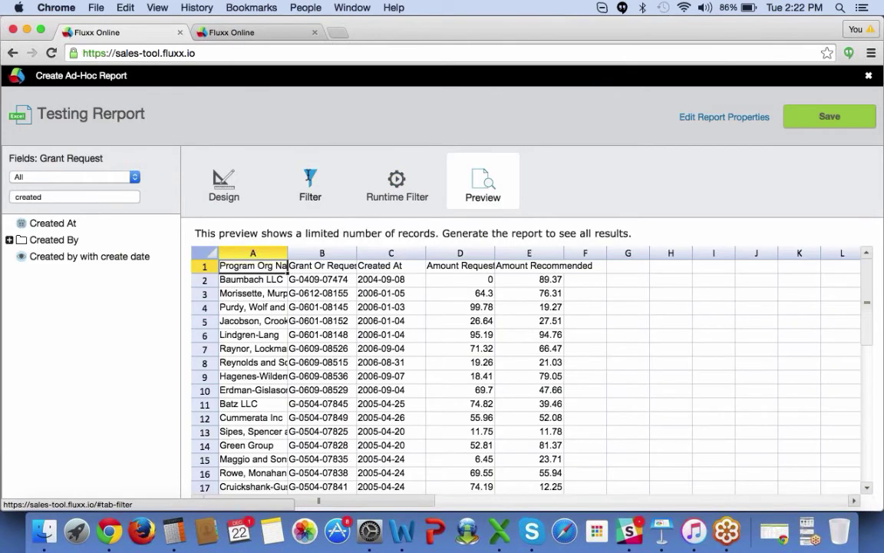
pyautogui.click(316, 180)
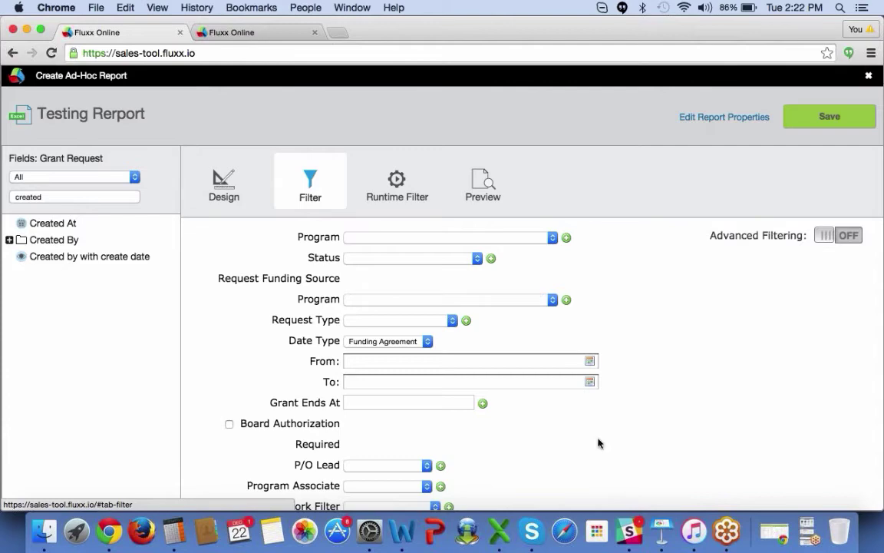
pyautogui.scroll(-10, 559, 362)
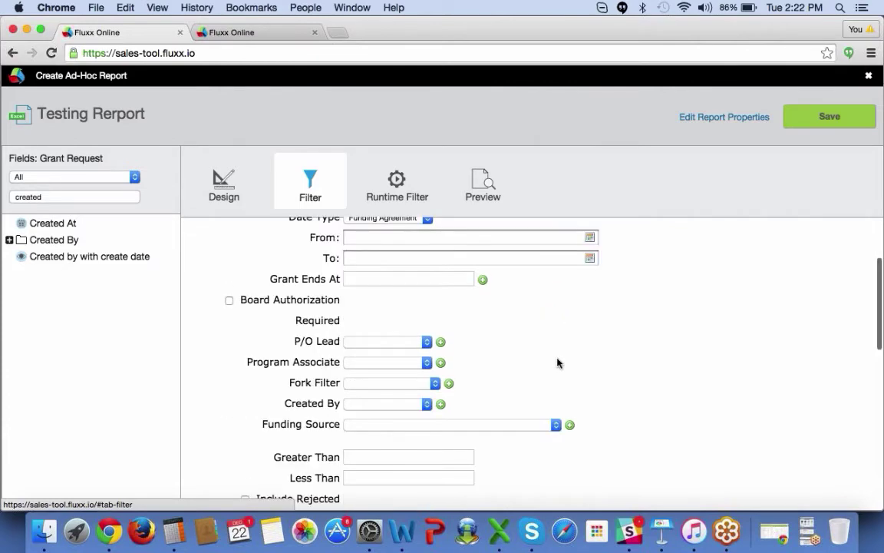
pyautogui.scroll(10, 558, 362)
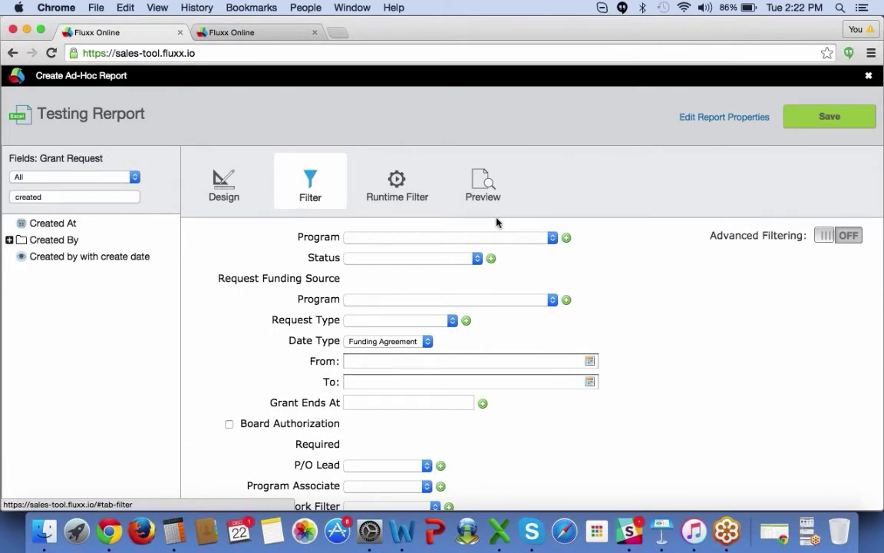
# Examine the types offered for a new runtime filter item, and close the dialog without adding one.
pyautogui.click(394, 188)
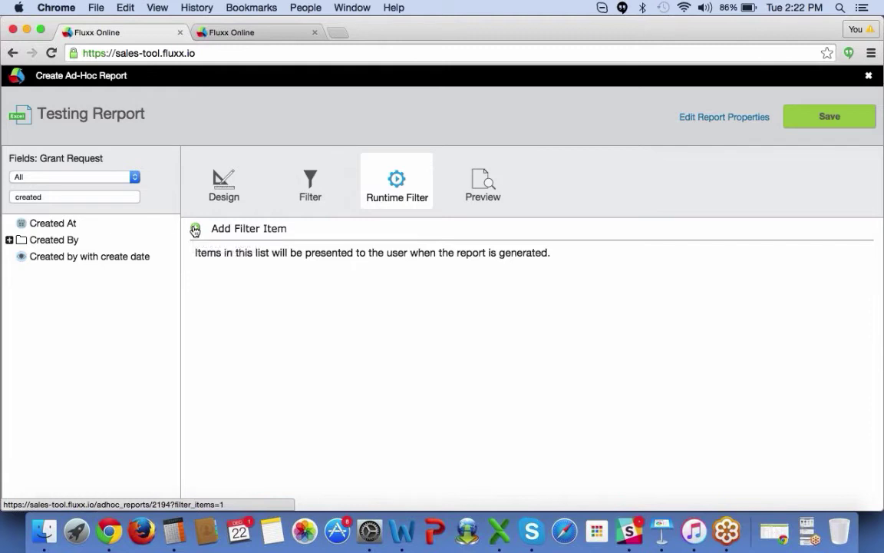
pyautogui.click(195, 228)
pyautogui.click(489, 300)
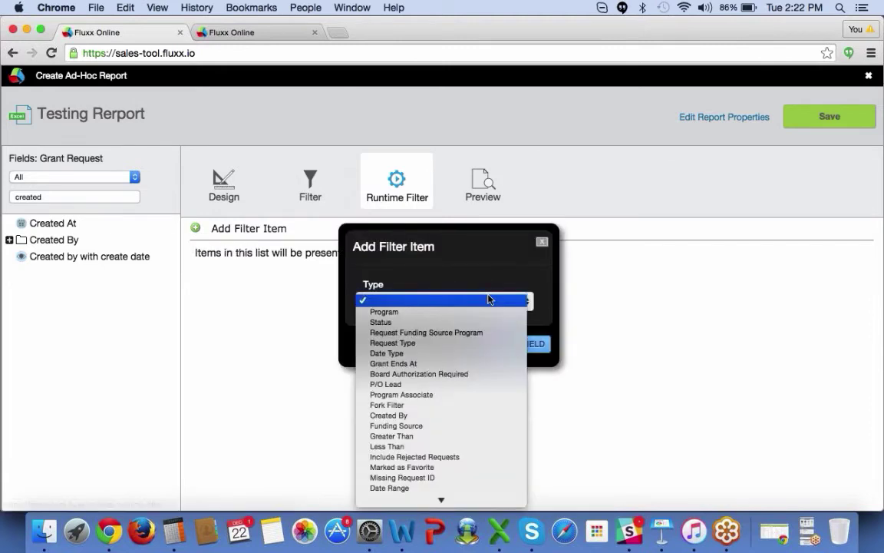
pyautogui.scroll(-3, 468, 358)
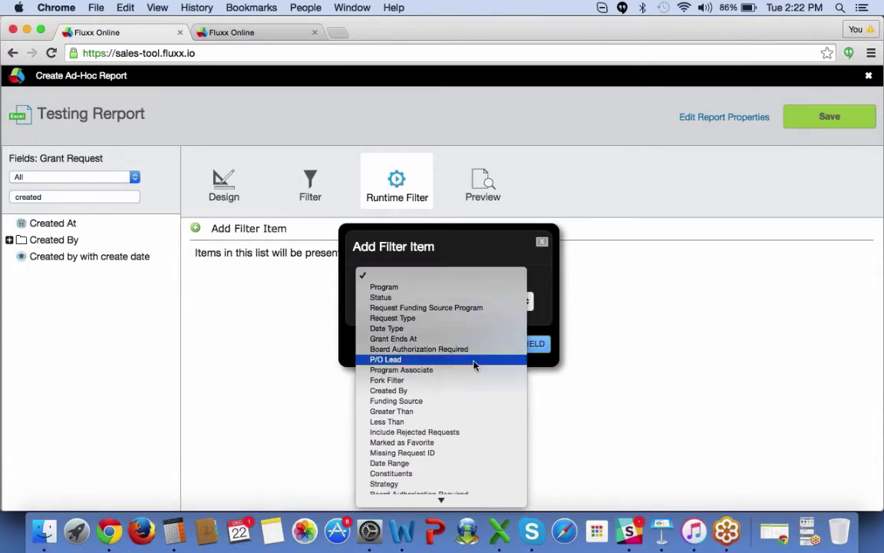
pyautogui.click(557, 266)
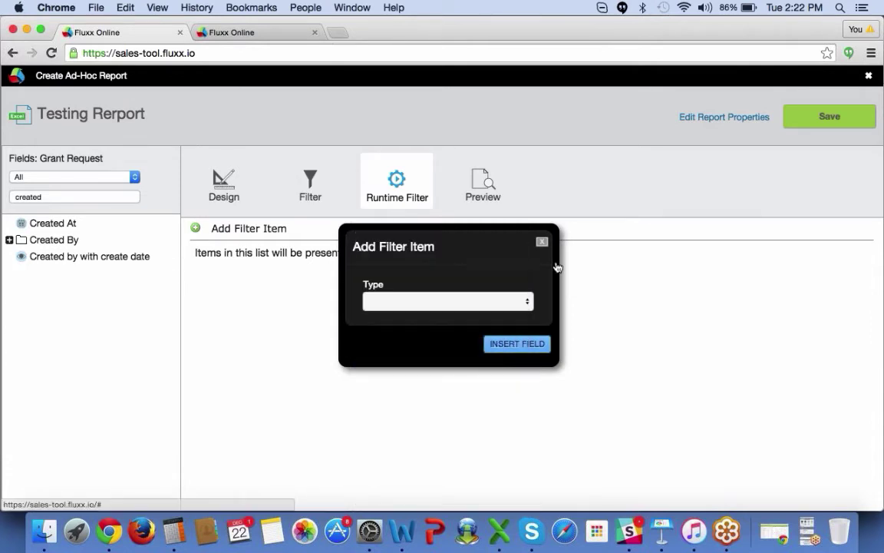
pyautogui.click(556, 267)
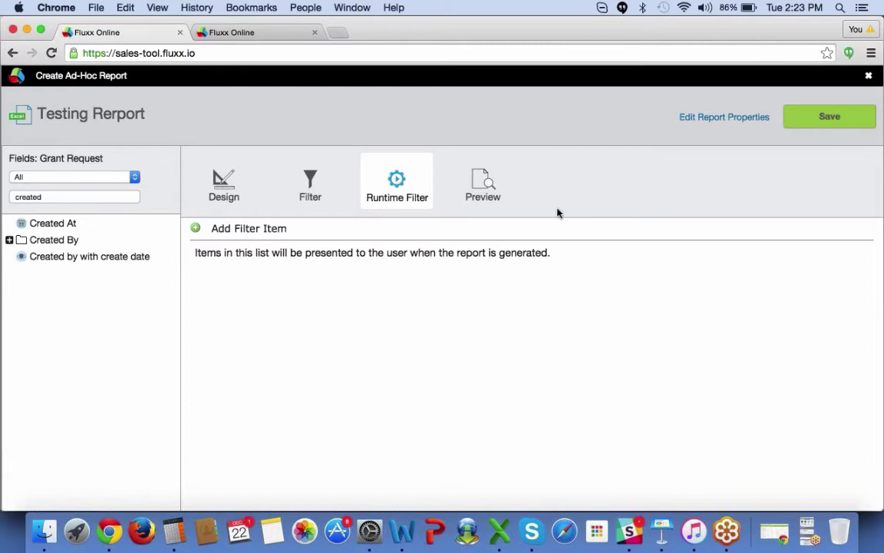
# Save the report and open Testing Rerport from the ad hoc reports list.
pyautogui.click(837, 117)
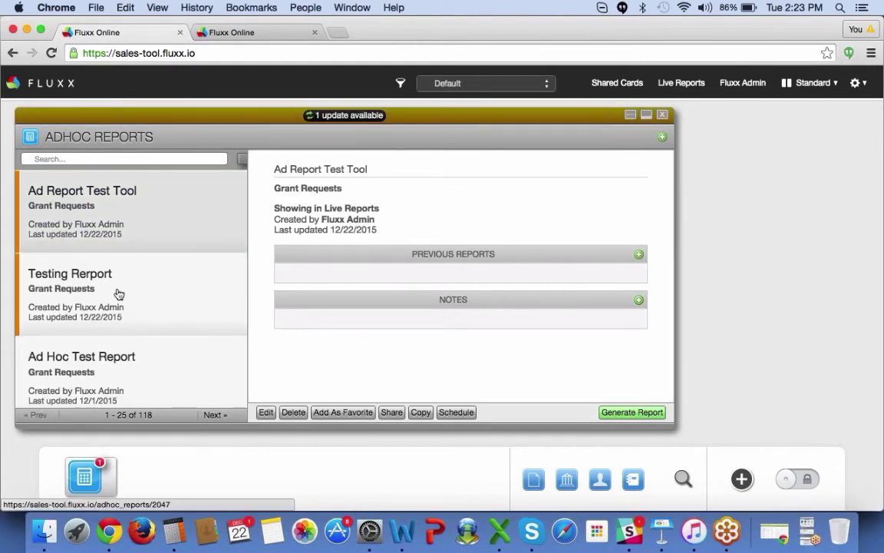
pyautogui.click(142, 277)
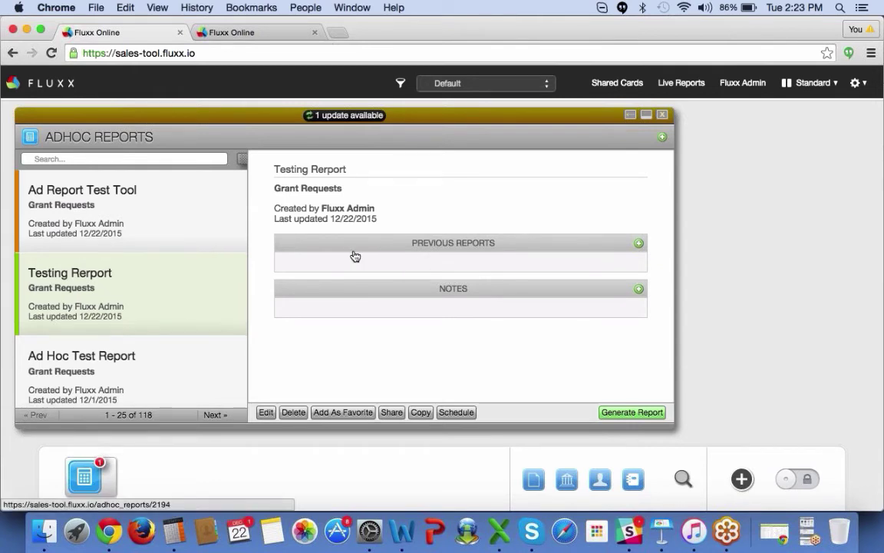
# Open the Test Pivot report for editing and examine the fields in its Column, Row and Data sections.
pyautogui.scroll(-5, 131, 292)
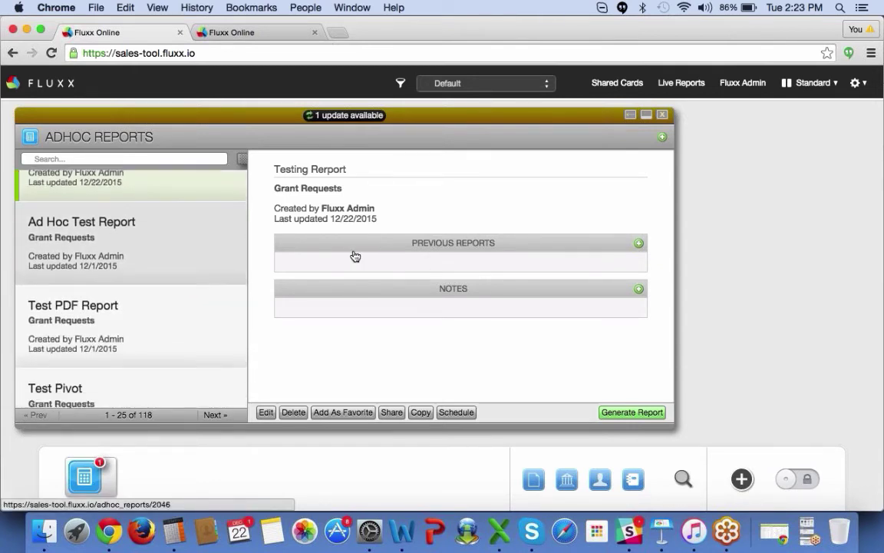
pyautogui.scroll(-1, 183, 331)
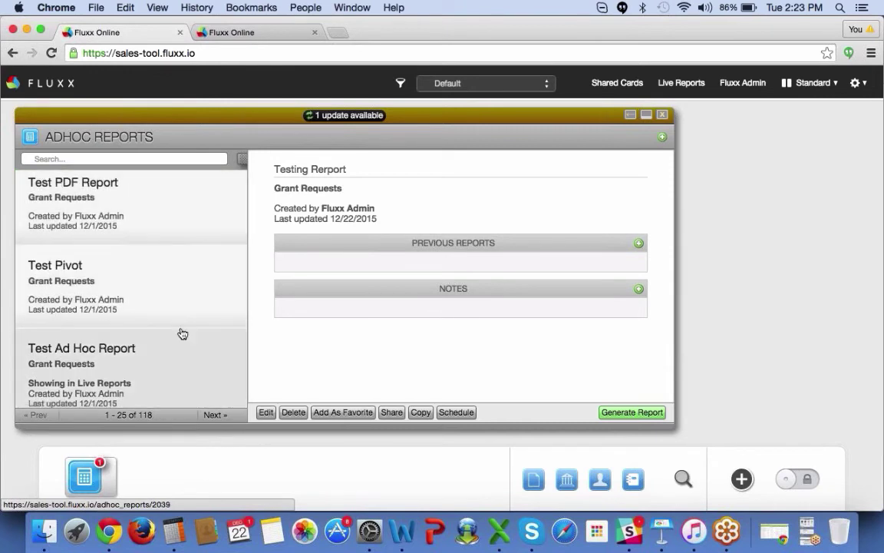
pyautogui.click(154, 299)
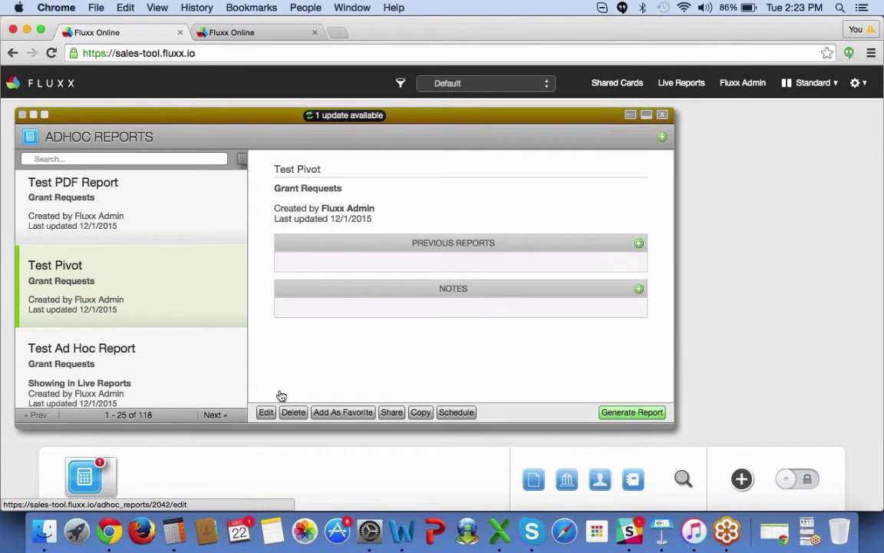
pyautogui.click(265, 413)
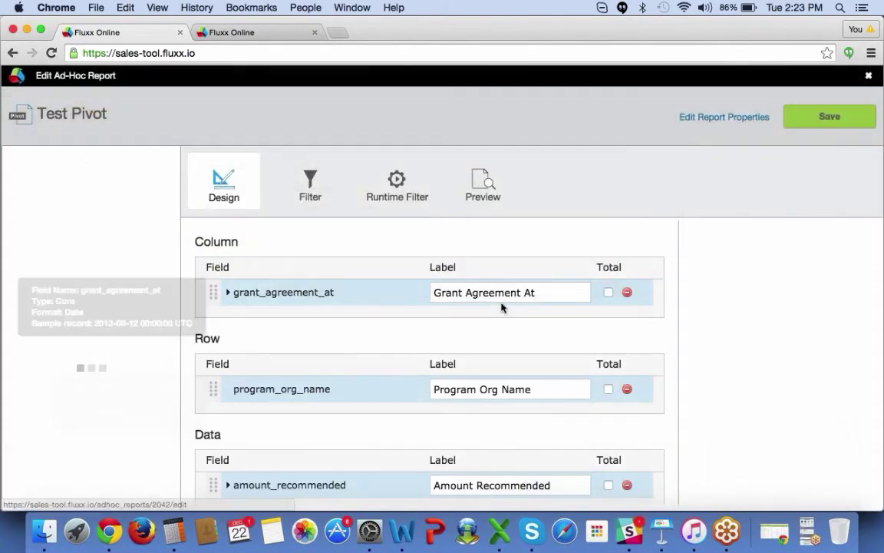
pyautogui.scroll(-1, 585, 353)
pyautogui.scroll(-1, 585, 353)
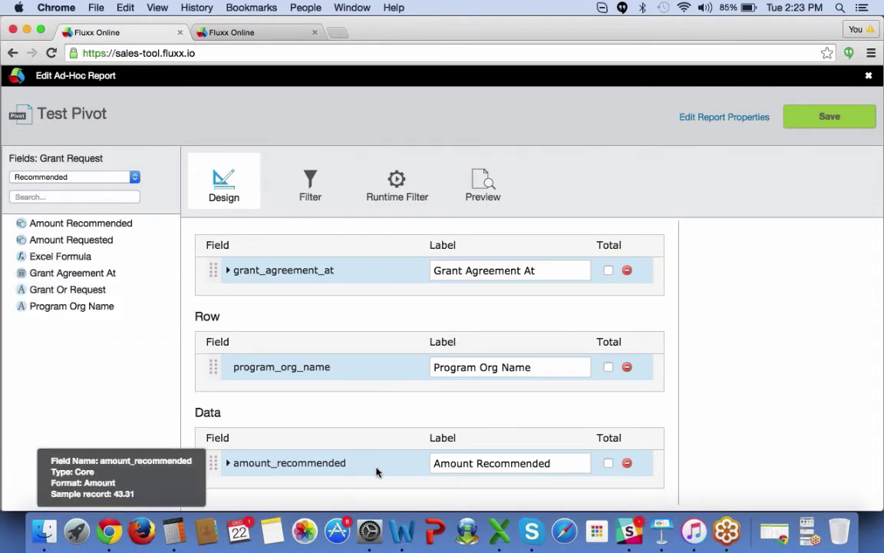
# Preview the pivot report's records down to the last row, return to its design, and close the editor without saving.
pyautogui.click(483, 181)
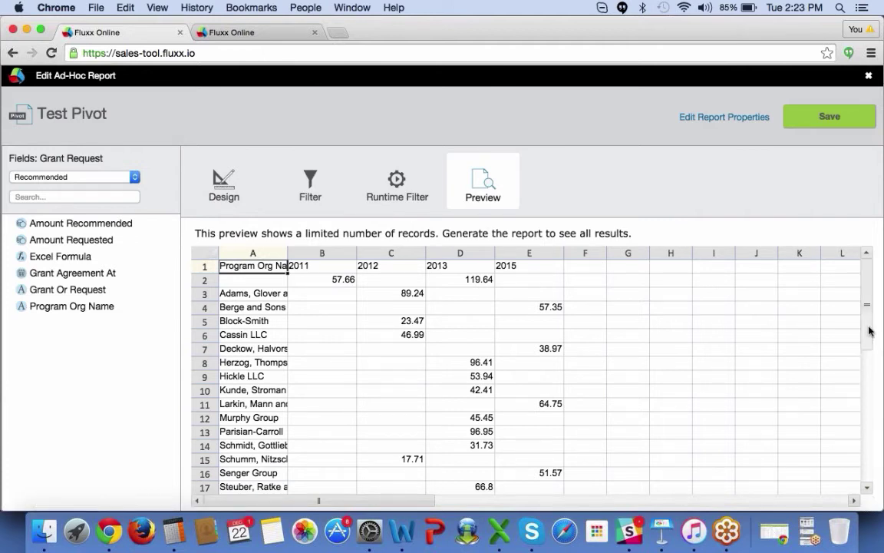
pyautogui.moveTo(869, 330); pyautogui.dragTo(868, 364)
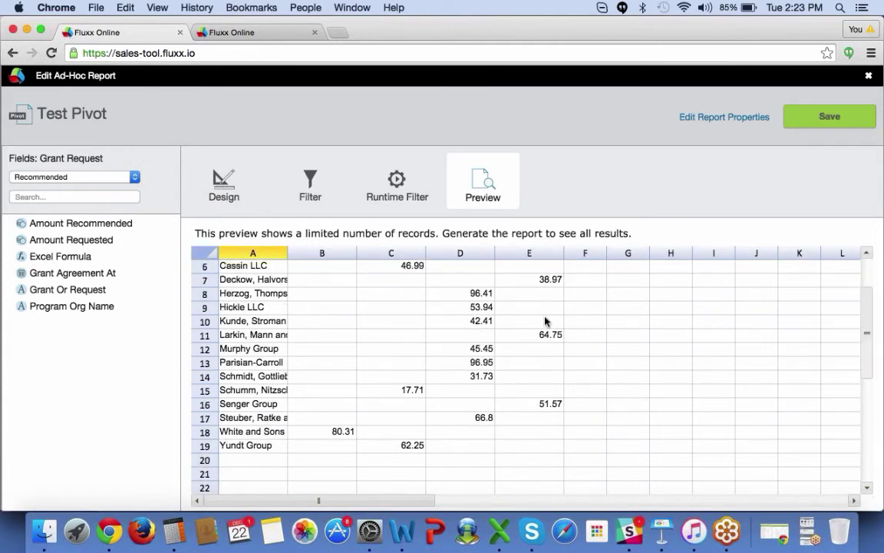
pyautogui.click(477, 299)
pyautogui.click(476, 298)
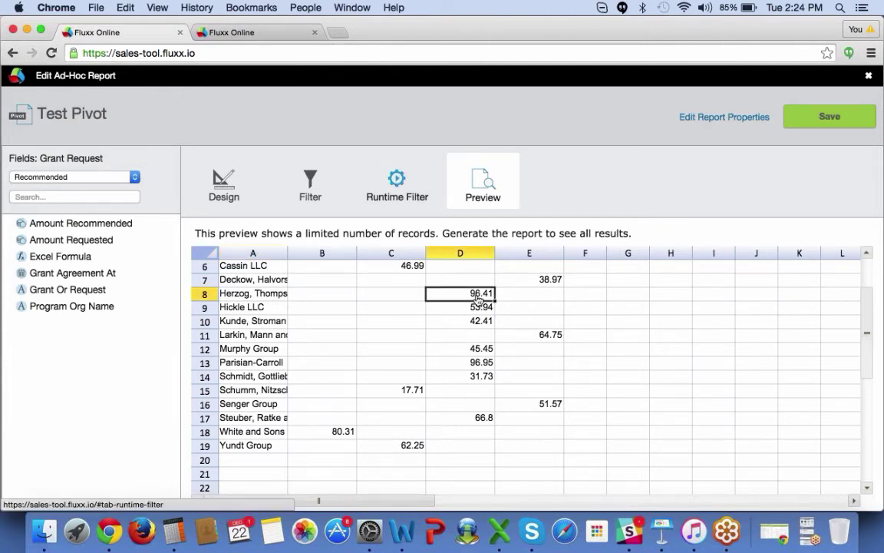
pyautogui.click(225, 179)
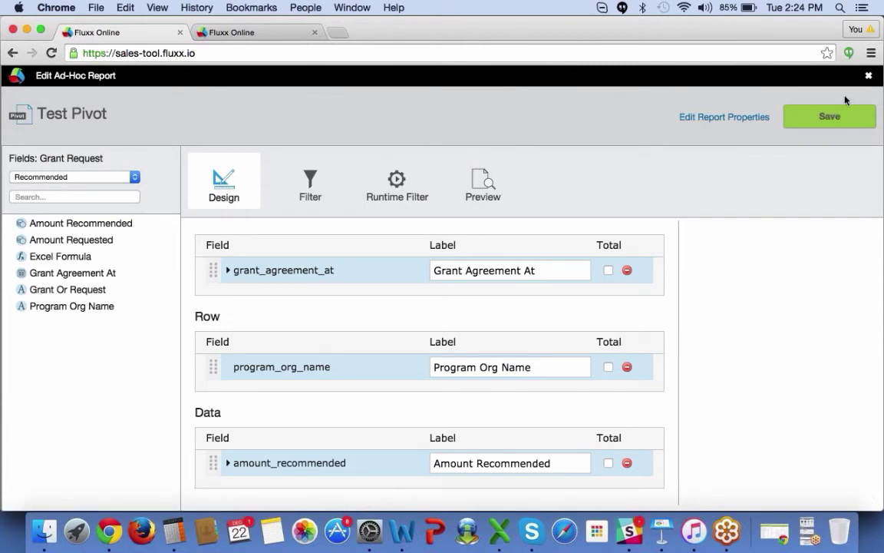
pyautogui.click(868, 76)
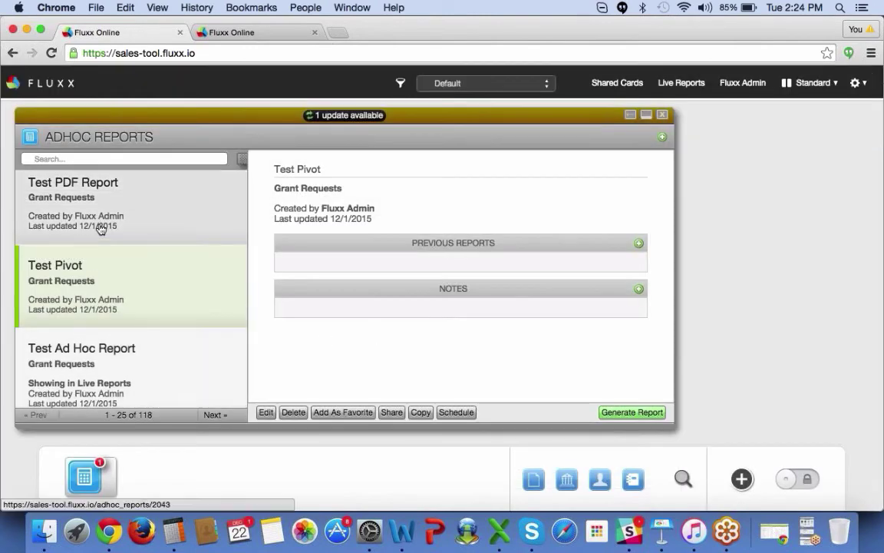
# Open Test PDF Report for editing, examine its Document and Render Document choices, and close the editor without changes.
pyautogui.click(95, 203)
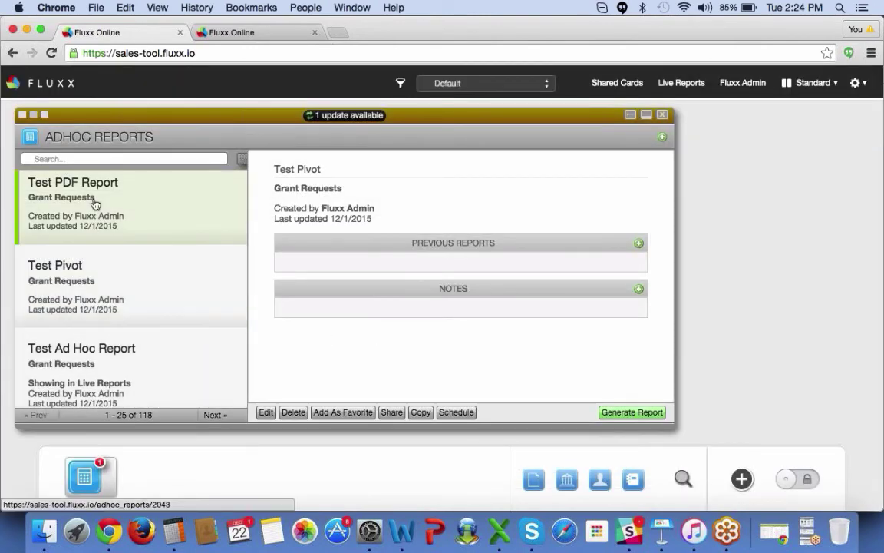
pyautogui.click(265, 413)
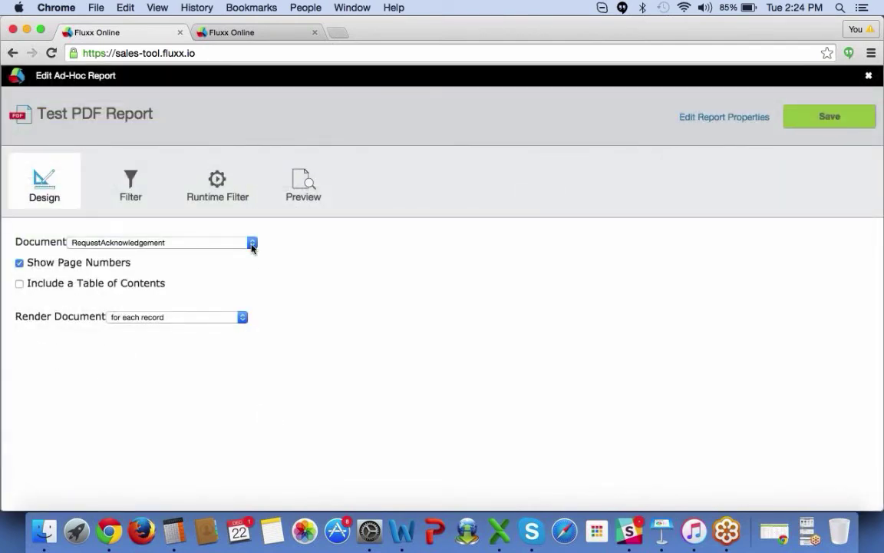
pyautogui.click(252, 244)
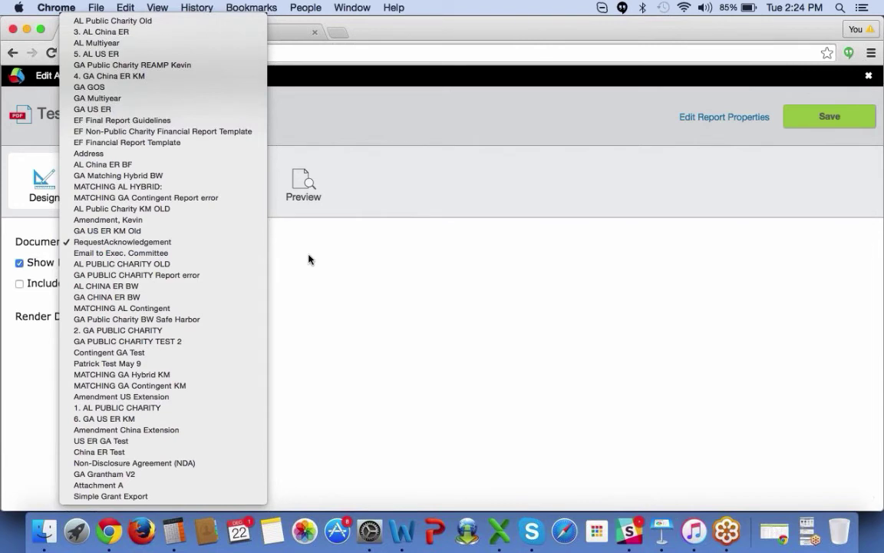
pyautogui.click(238, 242)
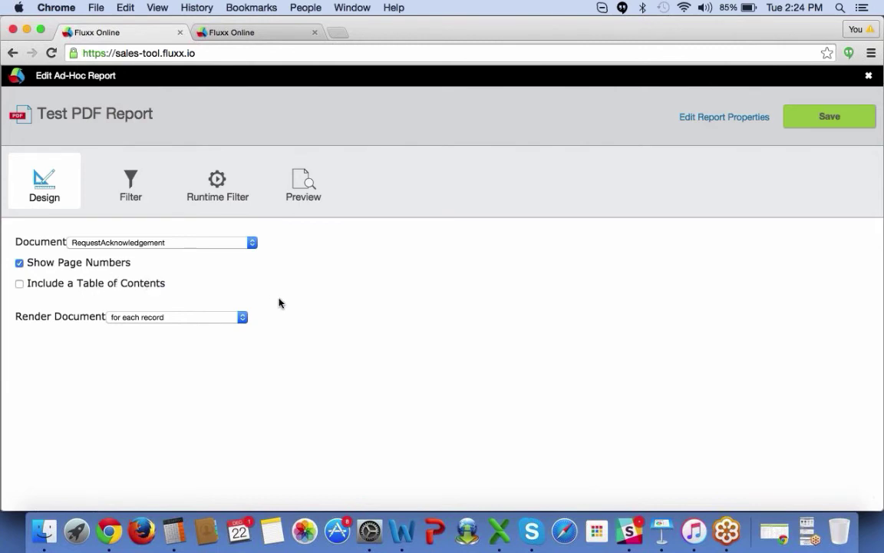
pyautogui.click(242, 318)
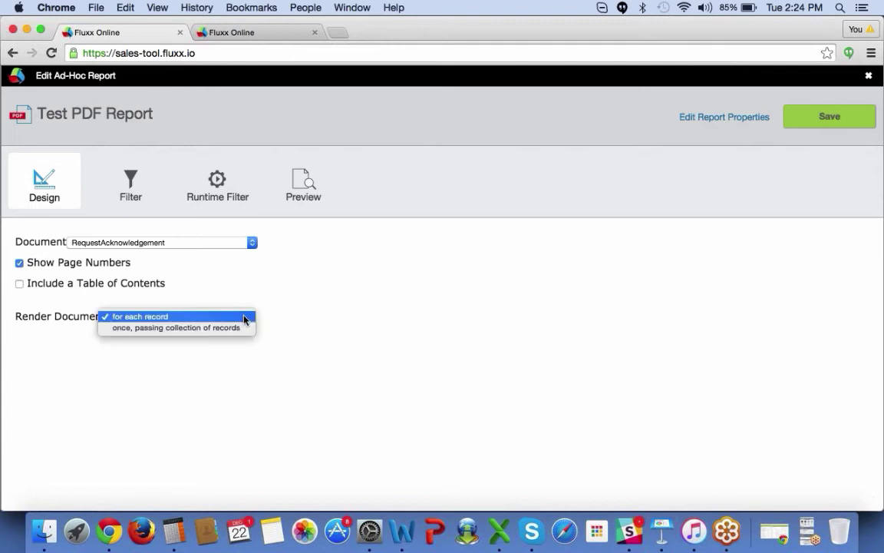
pyautogui.click(297, 316)
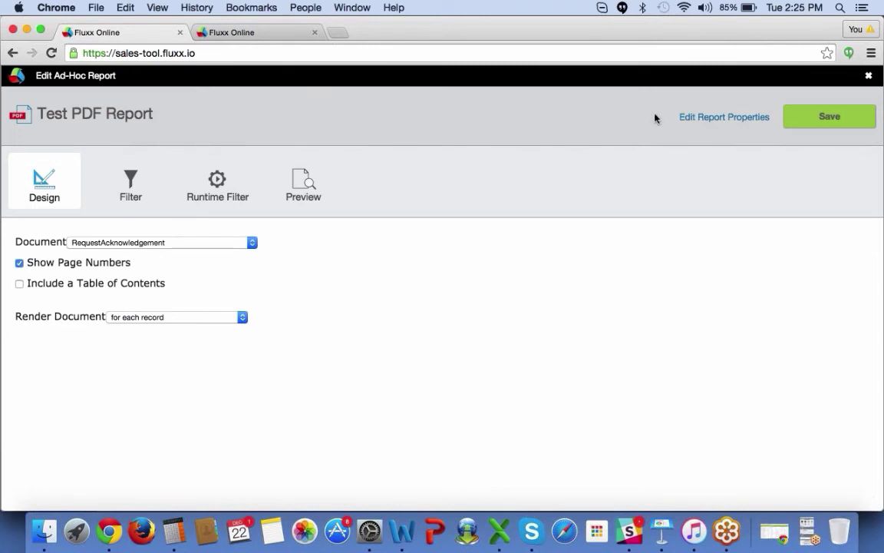
pyautogui.click(869, 78)
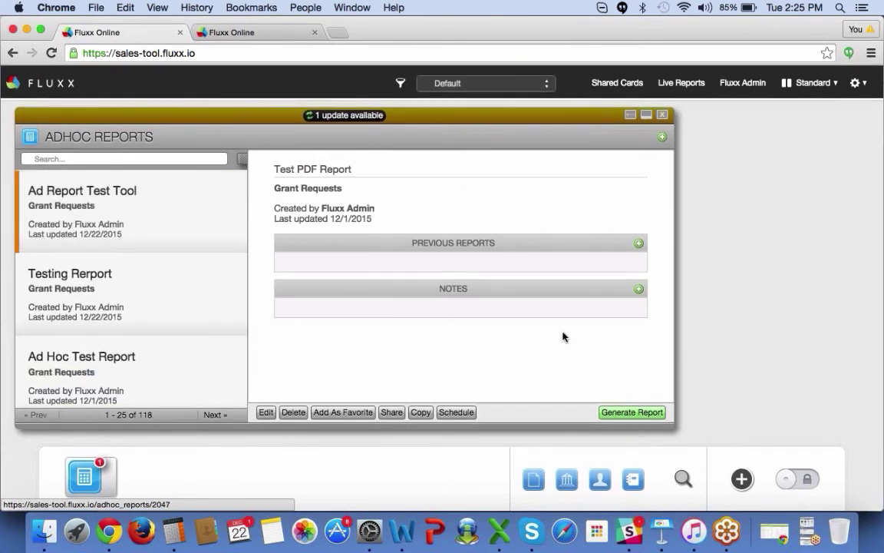
# Add a Proposals card to the dashboard.
pyautogui.click(751, 476)
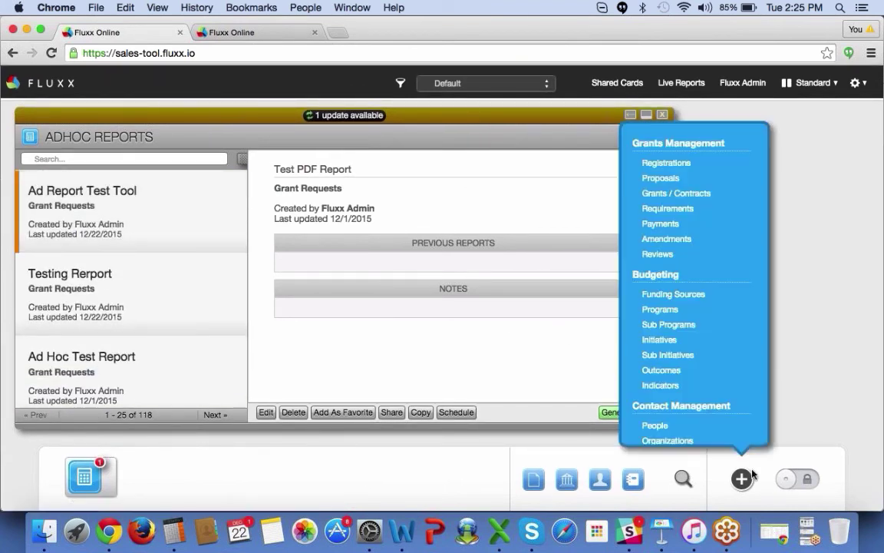
pyautogui.click(668, 164)
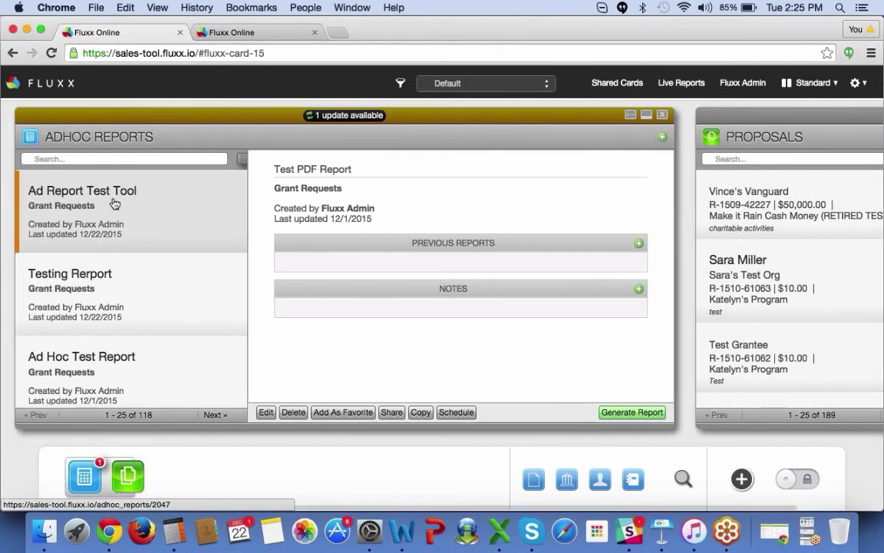
# Enable Show in Live Reports in the properties of Ad Report Test Tool and save the report.
pyautogui.click(114, 204)
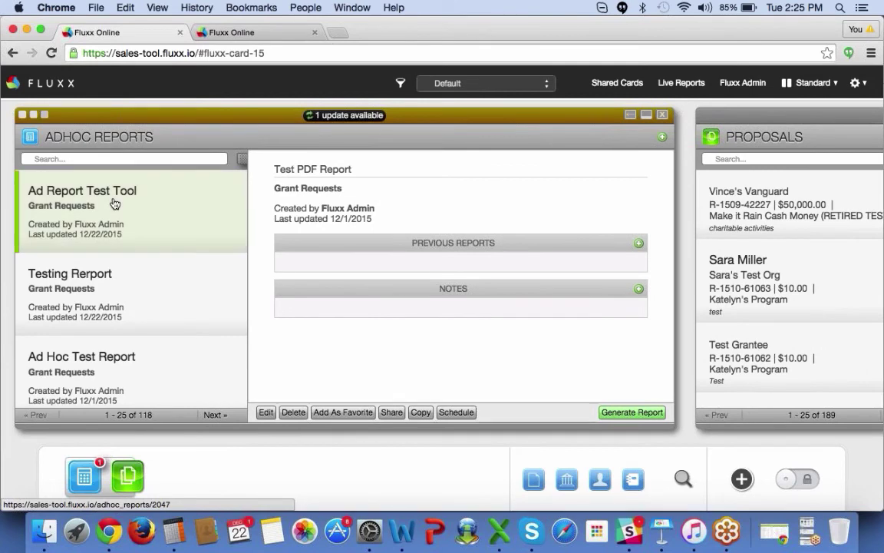
pyautogui.click(262, 409)
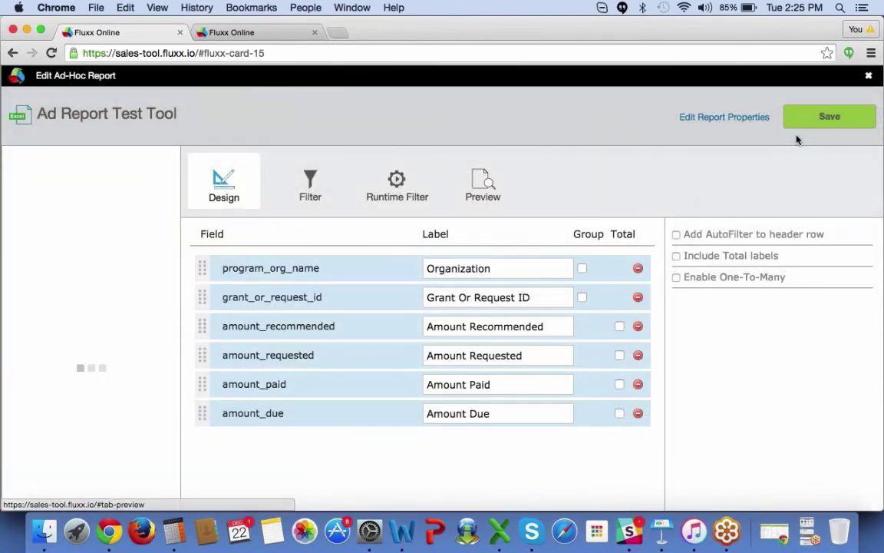
pyautogui.click(710, 119)
pyautogui.click(275, 368)
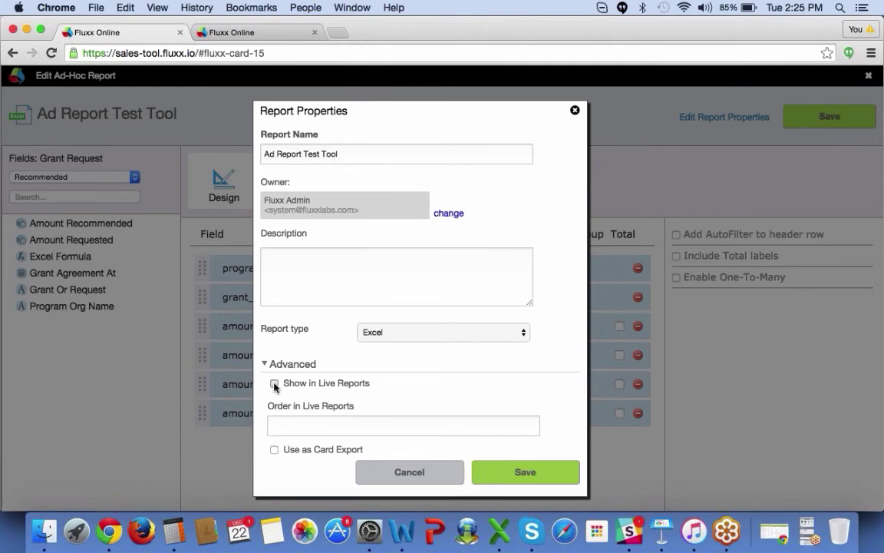
pyautogui.click(274, 384)
pyautogui.click(528, 474)
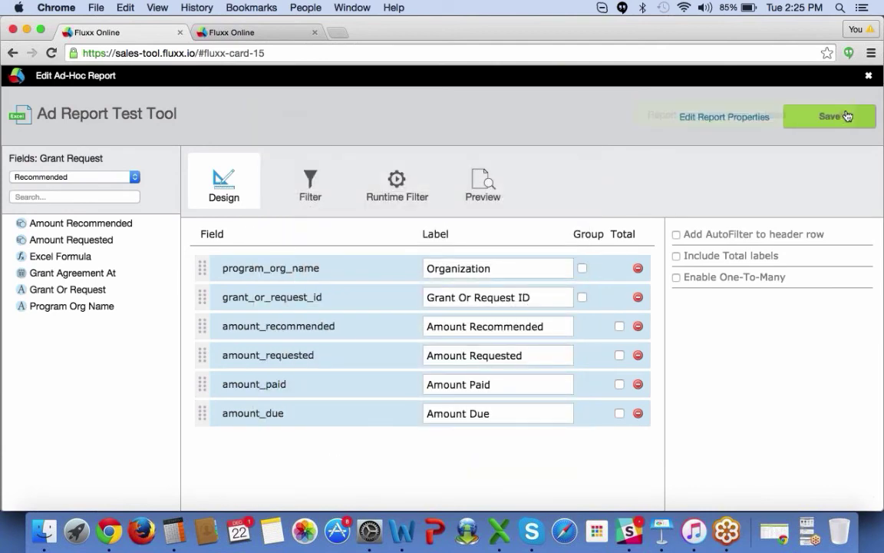
pyautogui.click(829, 122)
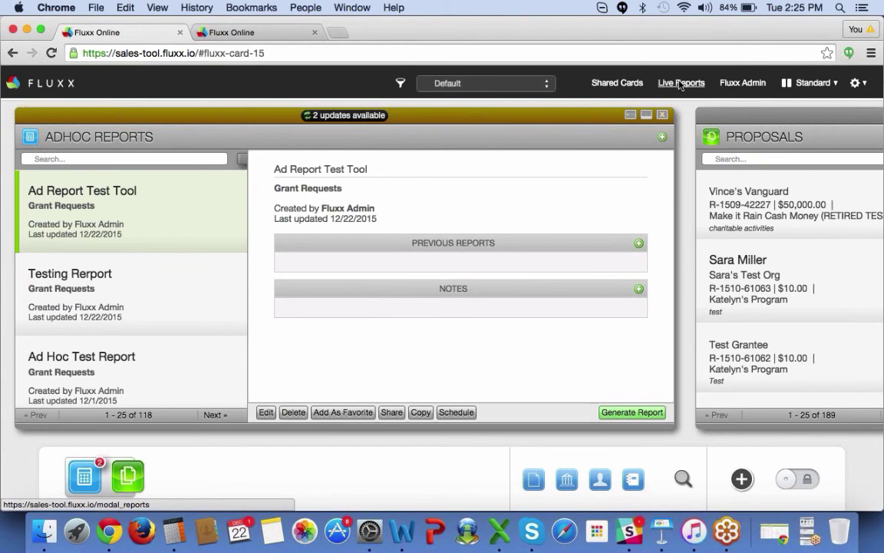
# Open Ad Report Test Tool in Live Reports, set its Status to Sent back to PD, and close it without generating the report.
pyautogui.click(680, 86)
pyautogui.scroll(-2, 277, 336)
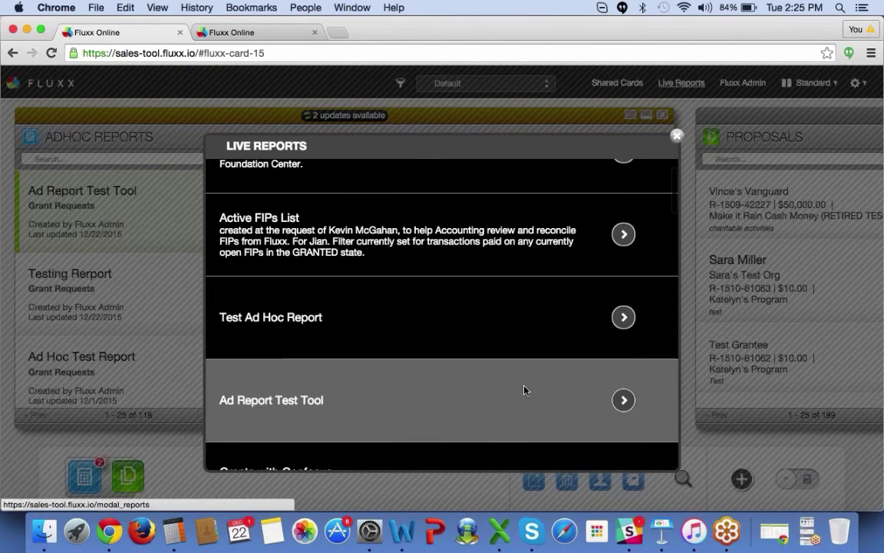
pyautogui.click(524, 390)
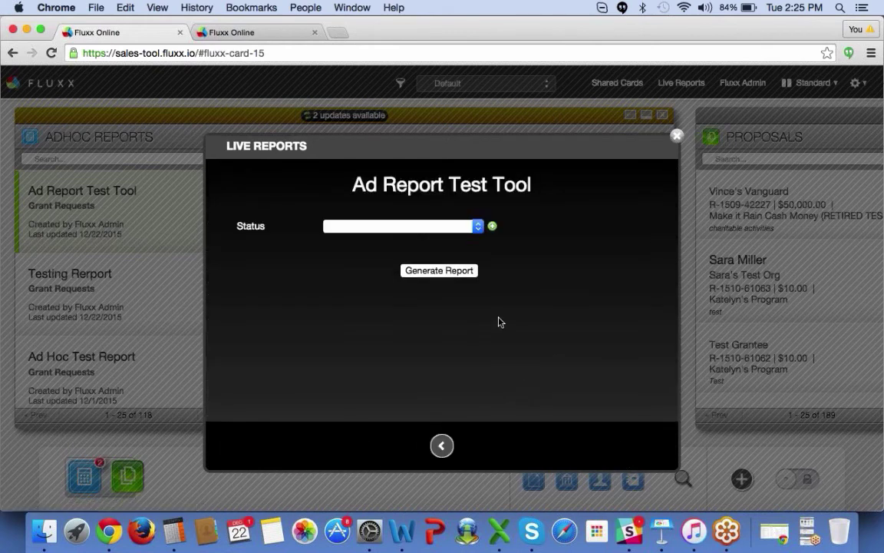
pyautogui.click(478, 228)
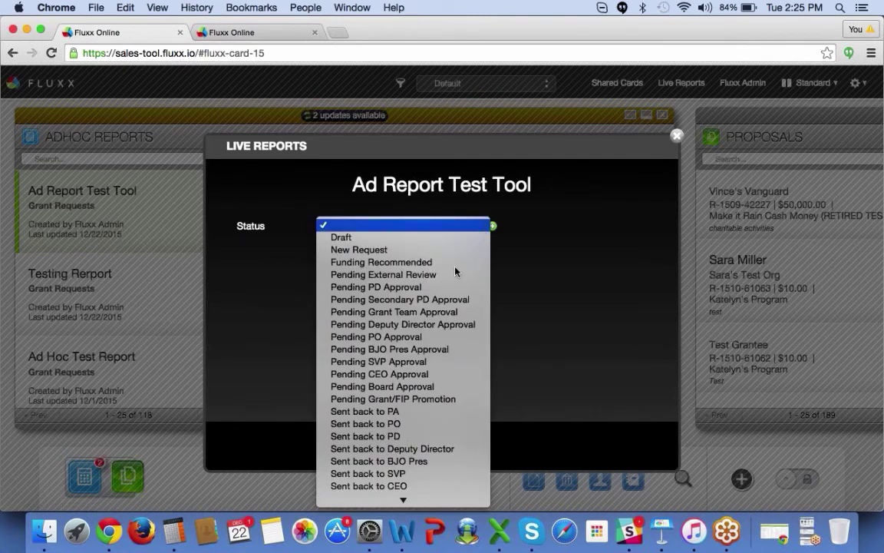
pyautogui.click(427, 451)
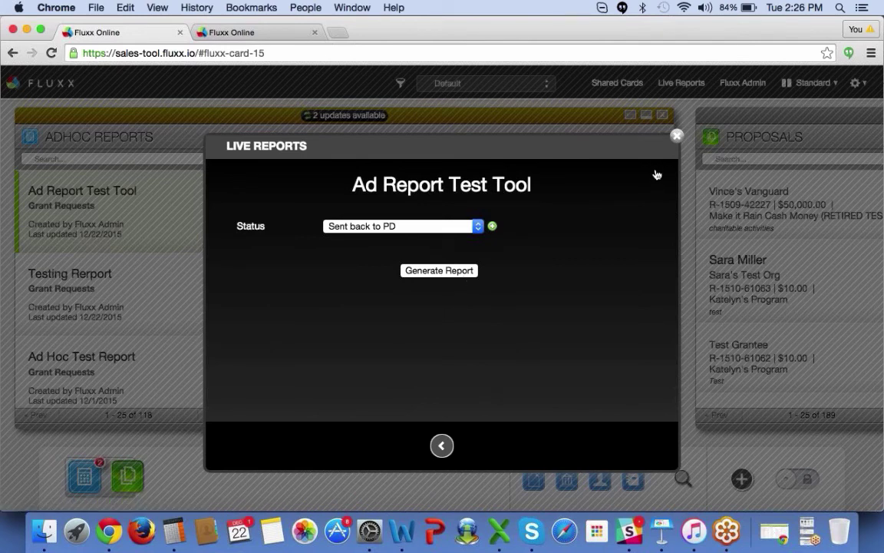
pyautogui.click(677, 136)
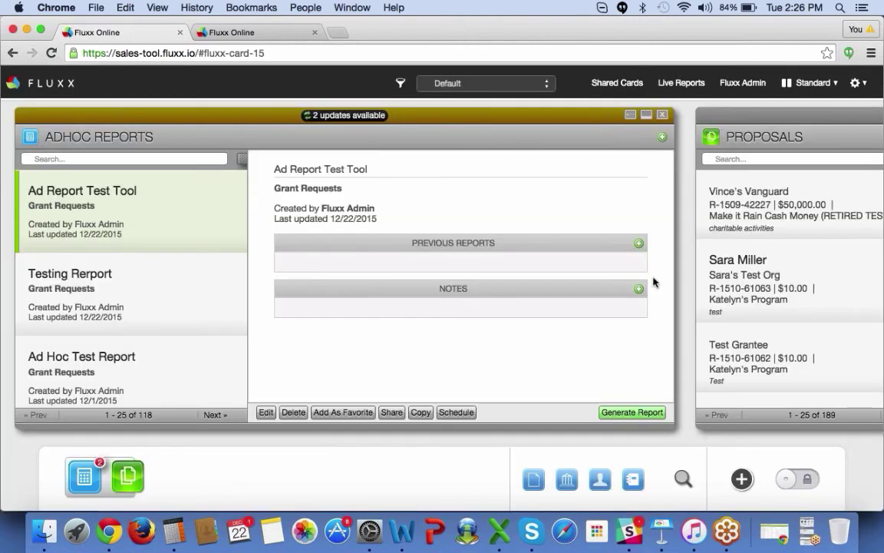
# Show the listing actions of the Proposals card and choose its Export to .xls action.
pyautogui.hscroll(3, 814, 189)
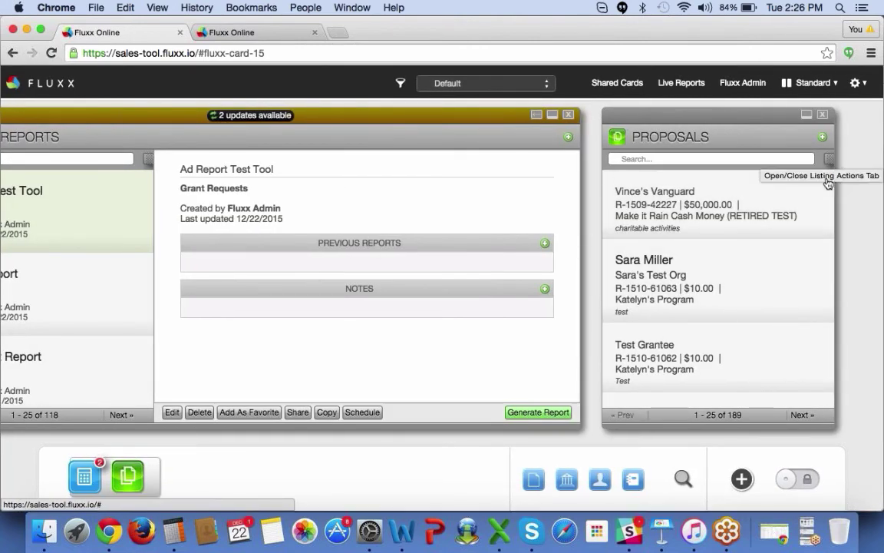
pyautogui.click(828, 159)
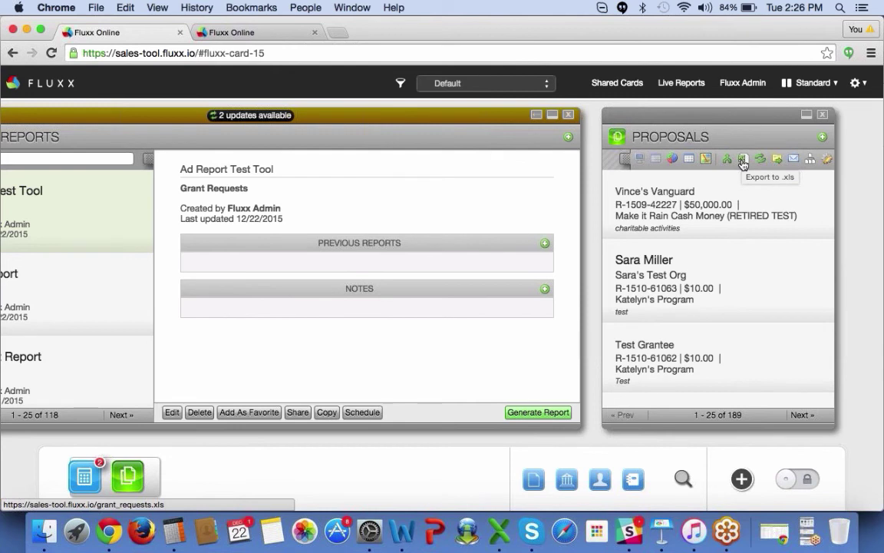
pyautogui.click(742, 163)
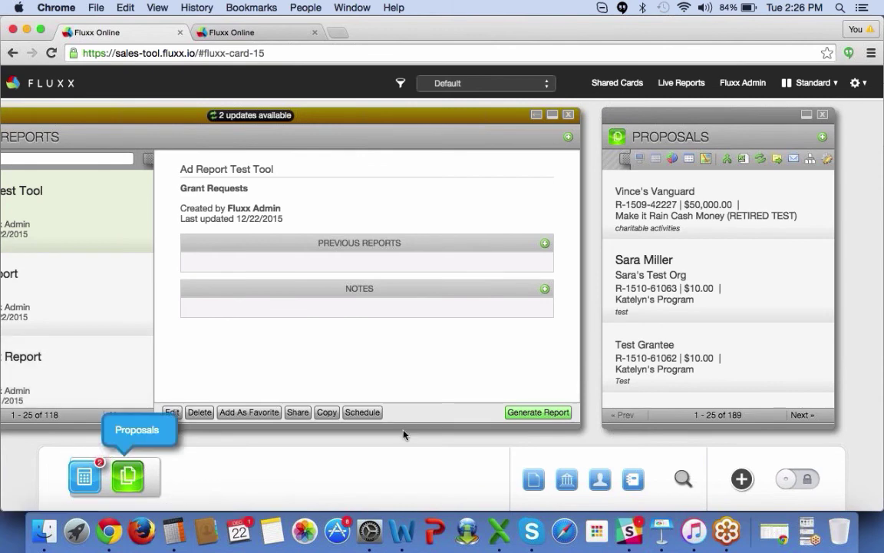
# Switch to Keynote to show the Conclusion slide of the New Ad Hoc Report Builder presentation.
pyautogui.click(659, 531)
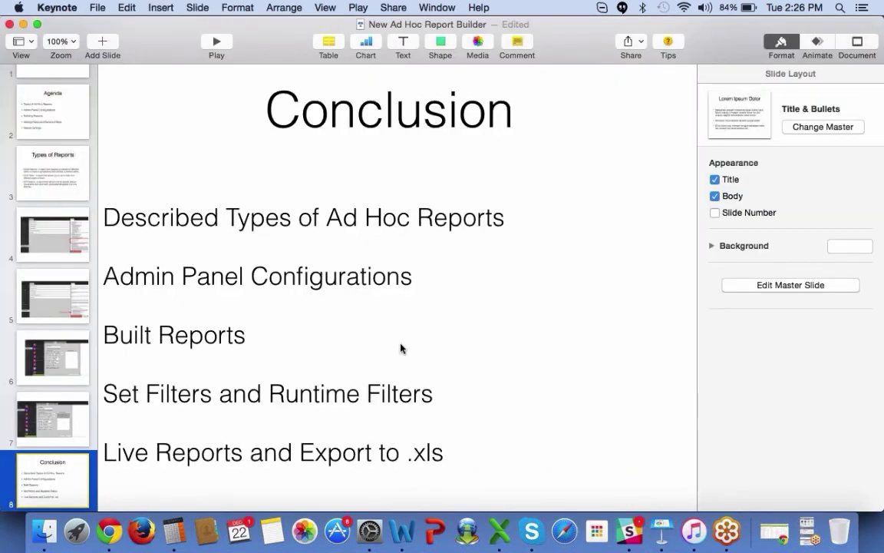